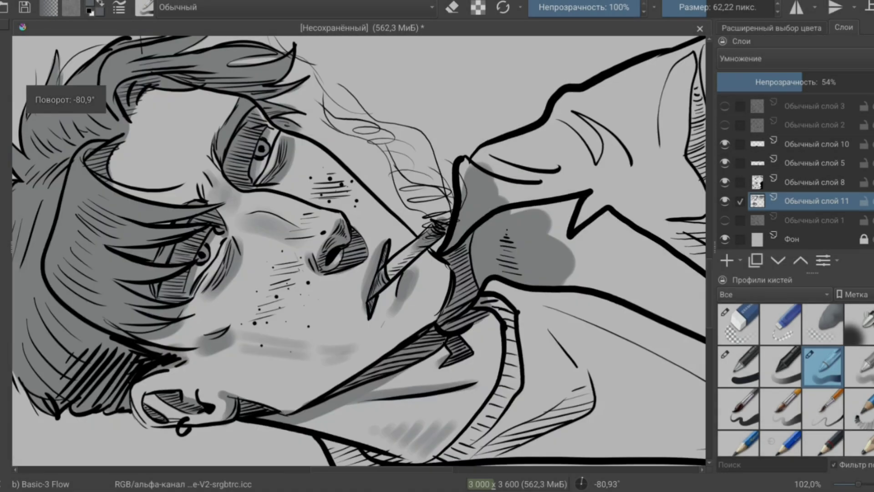
# Paint grey shadow over the jacket's lapel, shoulder and rolled sleeve on the cigarette side, keeping it within the line art.
pyautogui.scroll(3, 448, 178)
pyautogui.moveTo(459, 172)
pyautogui.mouseDown()
pyautogui.moveTo(393, 228)
pyautogui.moveTo(358, 237)
pyautogui.moveTo(439, 169)
pyautogui.moveTo(434, 151)
pyautogui.moveTo(395, 214)
pyautogui.moveTo(486, 183)
pyautogui.moveTo(462, 267)
pyautogui.moveTo(467, 307)
pyautogui.moveTo(551, 213)
pyautogui.mouseUp()
pyautogui.moveTo(432, 214)
pyautogui.mouseDown()
pyautogui.moveTo(444, 314)
pyautogui.moveTo(421, 399)
pyautogui.mouseUp()
pyautogui.moveTo(421, 399)
pyautogui.mouseDown()
pyautogui.moveTo(410, 319)
pyautogui.moveTo(446, 195)
pyautogui.mouseUp()
pyautogui.moveTo(446, 196)
pyautogui.mouseDown()
pyautogui.moveTo(440, 271)
pyautogui.moveTo(432, 234)
pyautogui.moveTo(417, 404)
pyautogui.moveTo(468, 297)
pyautogui.moveTo(469, 268)
pyautogui.moveTo(437, 296)
pyautogui.moveTo(480, 205)
pyautogui.mouseUp()
pyautogui.moveTo(509, 252)
pyautogui.mouseDown()
pyautogui.moveTo(485, 255)
pyautogui.moveTo(495, 221)
pyautogui.moveTo(483, 145)
pyautogui.mouseUp()
pyautogui.moveTo(514, 76)
pyautogui.mouseDown()
pyautogui.moveTo(396, 174)
pyautogui.moveTo(418, 220)
pyautogui.moveTo(429, 220)
pyautogui.moveTo(438, 312)
pyautogui.moveTo(408, 377)
pyautogui.moveTo(433, 362)
pyautogui.moveTo(405, 393)
pyautogui.moveTo(428, 382)
pyautogui.moveTo(454, 214)
pyautogui.moveTo(451, 171)
pyautogui.moveTo(417, 169)
pyautogui.mouseUp()
pyautogui.moveTo(417, 169)
pyautogui.mouseDown()
pyautogui.moveTo(346, 136)
pyautogui.moveTo(421, 100)
pyautogui.moveTo(415, 157)
pyautogui.moveTo(455, 323)
pyautogui.moveTo(452, 152)
pyautogui.moveTo(491, 337)
pyautogui.moveTo(606, 200)
pyautogui.moveTo(410, 273)
pyautogui.moveTo(318, 319)
pyautogui.mouseUp()
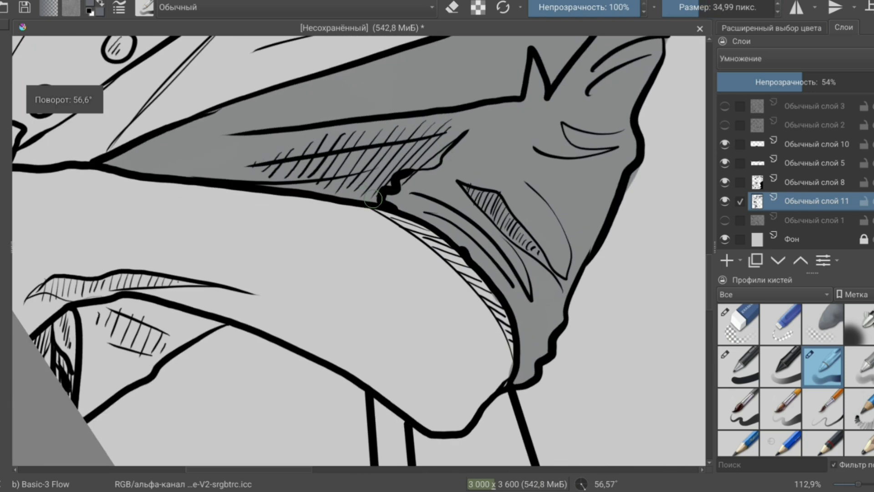
# Shade the forearm beneath the rolled cuff and along its hatched fold with a 34.99 px brush.
pyautogui.moveTo(380, 207)
pyautogui.mouseDown()
pyautogui.moveTo(415, 206)
pyautogui.moveTo(485, 287)
pyautogui.mouseUp()
pyautogui.moveTo(394, 221)
pyautogui.mouseDown()
pyautogui.moveTo(505, 323)
pyautogui.moveTo(519, 369)
pyautogui.moveTo(455, 273)
pyautogui.moveTo(399, 221)
pyautogui.moveTo(401, 262)
pyautogui.moveTo(356, 314)
pyautogui.mouseUp()
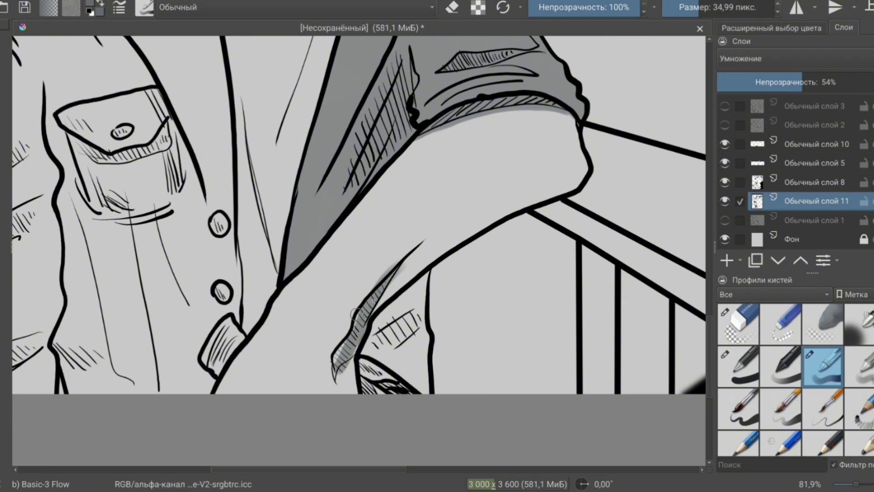
pyautogui.moveTo(365, 227); pyautogui.dragTo(426, 198)
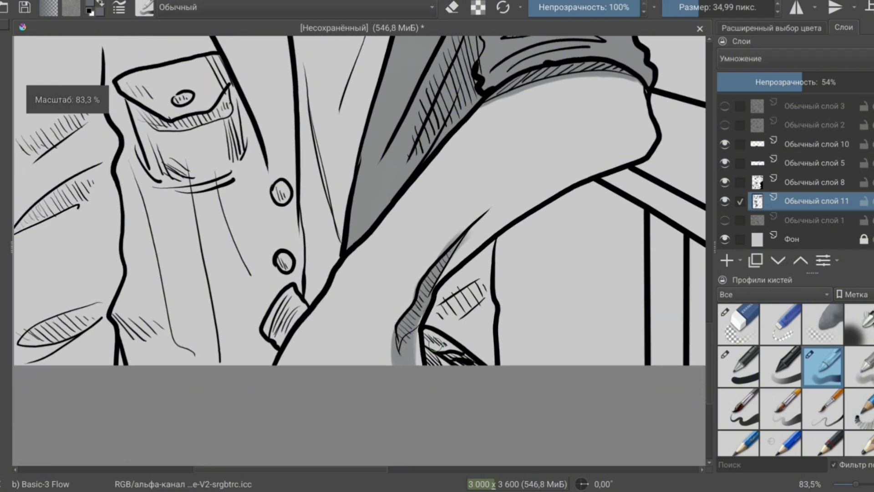
# Fill the small hatched strap at the jacket hem and the jacket section below the forearm with grey.
pyautogui.moveTo(298, 303); pyautogui.dragTo(276, 337)
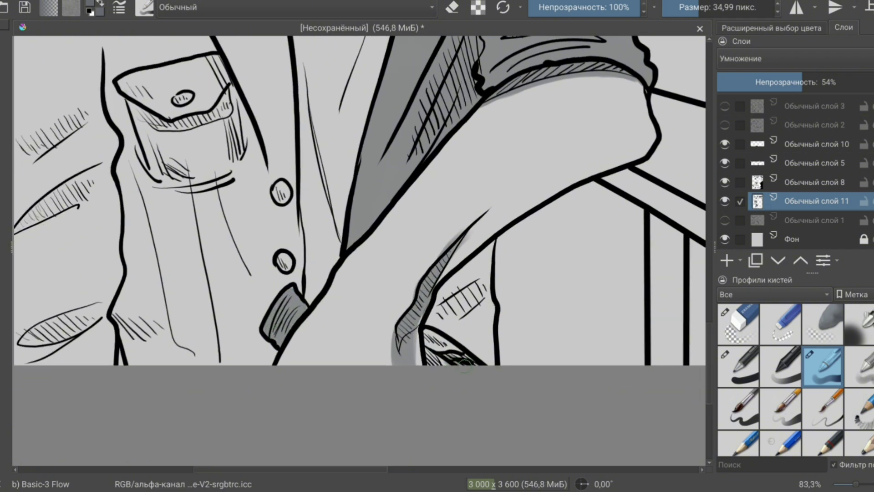
pyautogui.moveTo(449, 351)
pyautogui.mouseDown()
pyautogui.moveTo(490, 353)
pyautogui.moveTo(595, 207)
pyautogui.mouseUp()
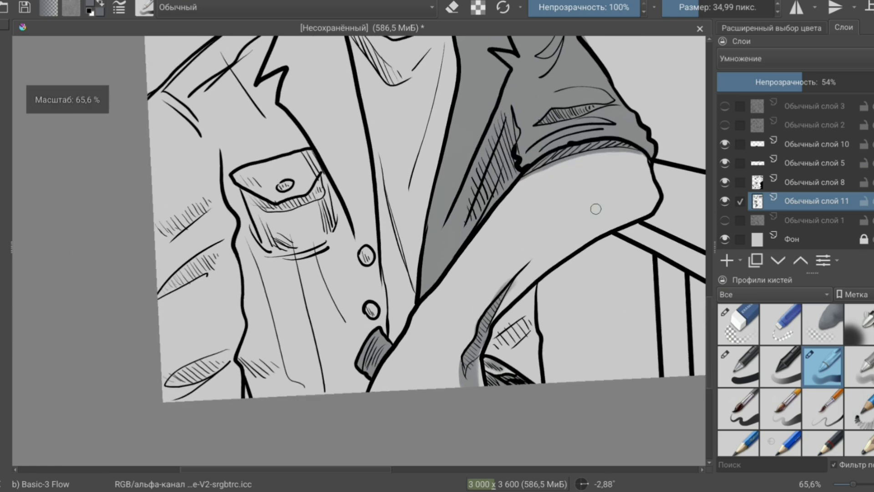
pyautogui.scroll(5, 410, 319)
pyautogui.moveTo(373, 314); pyautogui.dragTo(423, 358)
pyautogui.moveTo(366, 343); pyautogui.dragTo(426, 386)
pyautogui.moveTo(412, 328); pyautogui.dragTo(456, 414)
pyautogui.moveTo(440, 353); pyautogui.dragTo(404, 359)
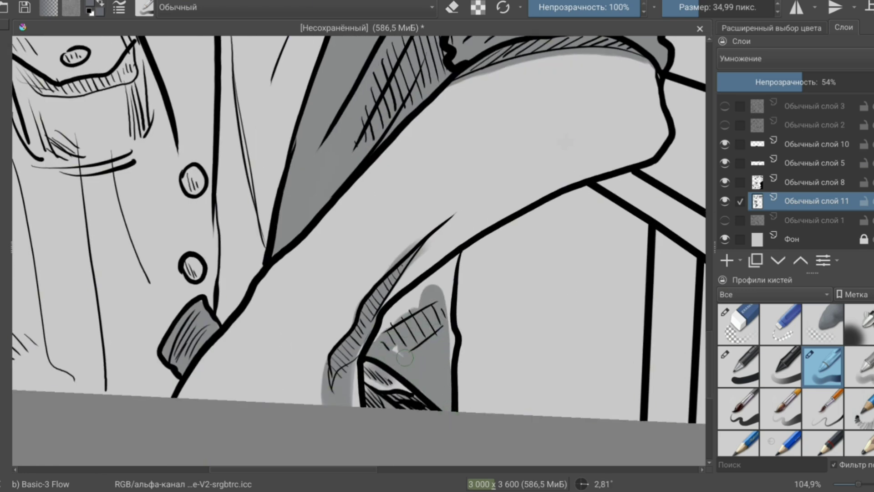
pyautogui.moveTo(397, 306); pyautogui.dragTo(465, 260)
pyautogui.moveTo(448, 320); pyautogui.dragTo(455, 364)
pyautogui.moveTo(455, 364); pyautogui.dragTo(455, 296)
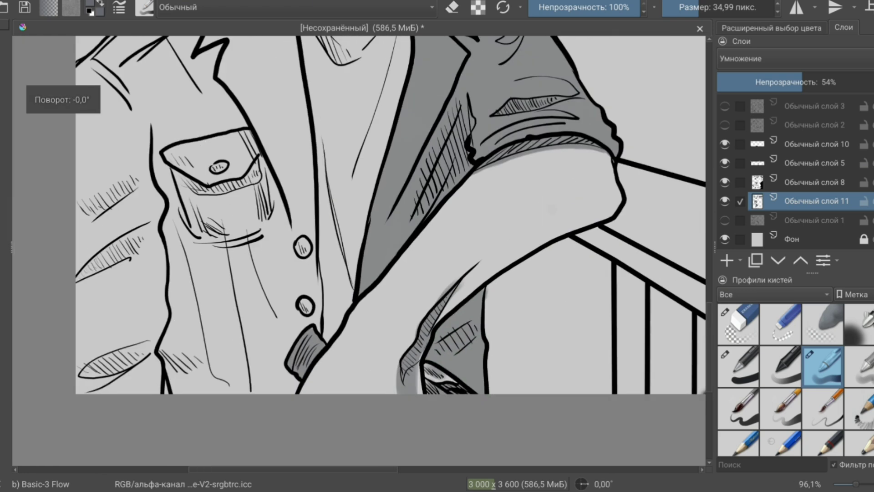
# Paint the lower sleeve and lower jacket front on the pocket side grey with an 89.05 px brush.
pyautogui.scroll(1, 455, 296)
pyautogui.click(780, 324)
pyautogui.click(823, 366)
pyautogui.press('5')
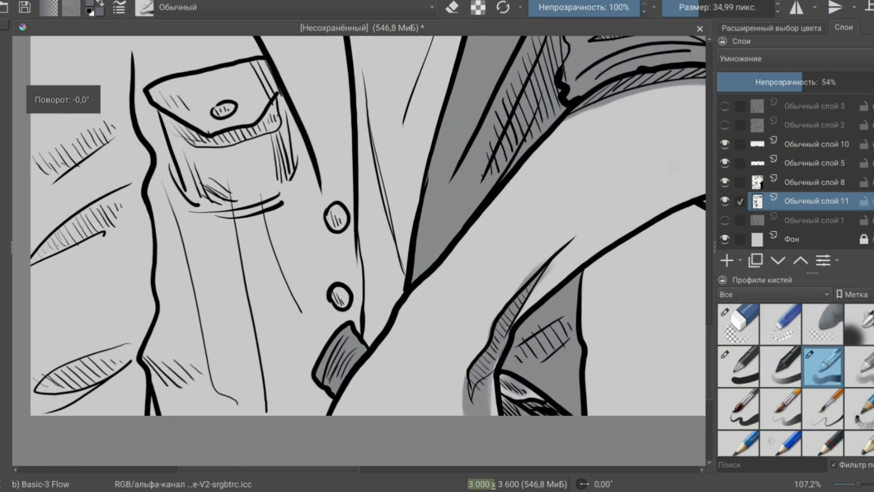
pyautogui.scroll(-1, 410, 227)
pyautogui.moveTo(310, 284)
pyautogui.mouseDown()
pyautogui.moveTo(272, 409)
pyautogui.moveTo(191, 328)
pyautogui.moveTo(180, 187)
pyautogui.moveTo(264, 166)
pyautogui.moveTo(161, 147)
pyautogui.mouseUp()
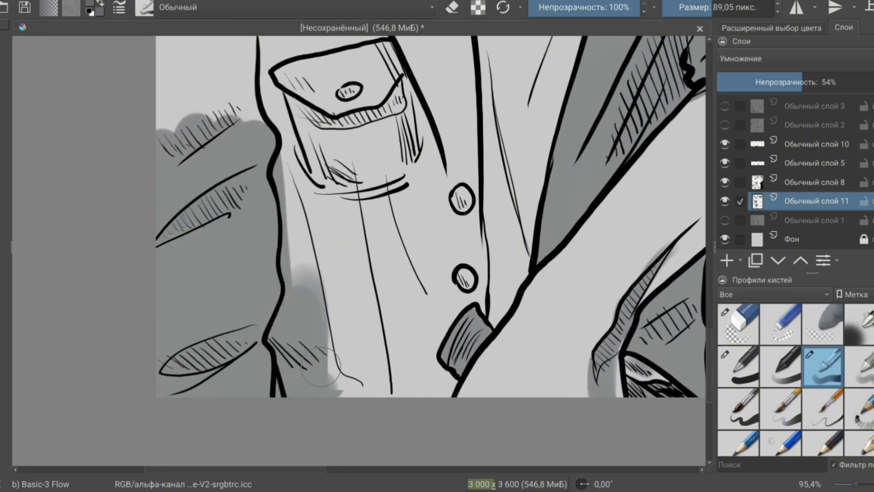
pyautogui.moveTo(321, 367)
pyautogui.mouseDown()
pyautogui.moveTo(414, 386)
pyautogui.moveTo(490, 279)
pyautogui.mouseUp()
pyautogui.press('e')
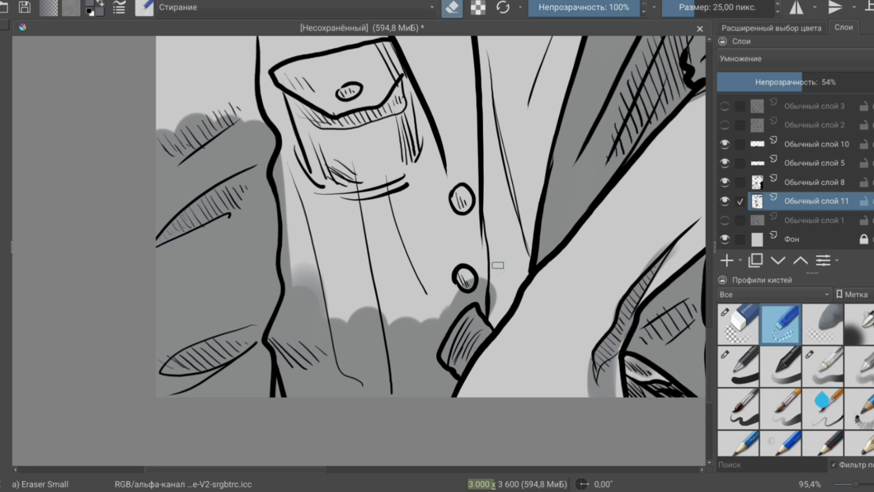
pyautogui.press('e')
pyautogui.moveTo(412, 200)
pyautogui.mouseDown()
pyautogui.moveTo(446, 296)
pyautogui.moveTo(473, 237)
pyautogui.moveTo(450, 163)
pyautogui.moveTo(406, 306)
pyautogui.moveTo(318, 191)
pyautogui.moveTo(291, 173)
pyautogui.mouseUp()
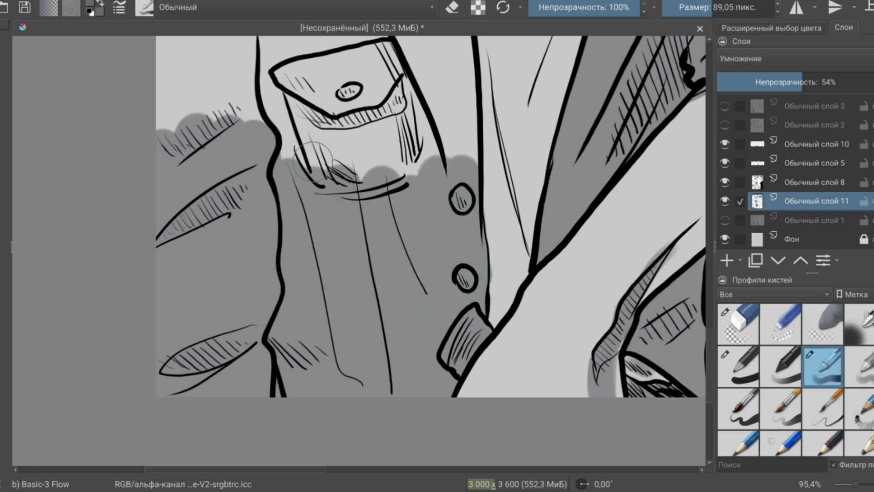
# Extend the grey fill over the chest pocket, shoulder and lapel on the pocket side of the jacket.
pyautogui.press('e')
pyautogui.press('e')
pyautogui.scroll(-2, 318, 218)
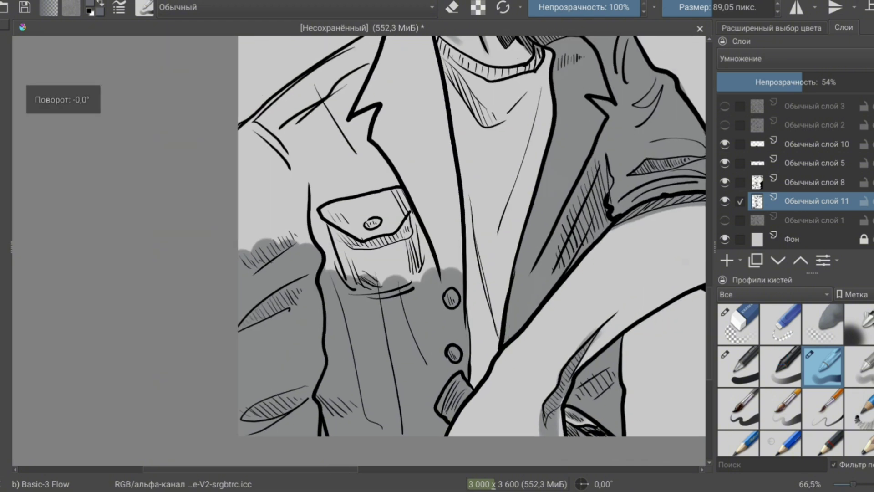
pyautogui.scroll(2, 237, 304)
pyautogui.moveTo(273, 296)
pyautogui.mouseDown()
pyautogui.moveTo(255, 245)
pyautogui.moveTo(405, 153)
pyautogui.moveTo(401, 182)
pyautogui.moveTo(264, 328)
pyautogui.moveTo(437, 282)
pyautogui.moveTo(342, 438)
pyautogui.mouseUp()
pyautogui.scroll(-1, 342, 439)
pyautogui.moveTo(360, 319)
pyautogui.mouseDown()
pyautogui.moveTo(437, 378)
pyautogui.moveTo(455, 205)
pyautogui.moveTo(482, 355)
pyautogui.mouseUp()
pyautogui.scroll(-2, 482, 355)
pyautogui.moveTo(428, 273)
pyautogui.mouseDown()
pyautogui.moveTo(437, 151)
pyautogui.moveTo(409, 109)
pyautogui.mouseUp()
pyautogui.scroll(1, 409, 109)
pyautogui.scroll(3, 392, 213)
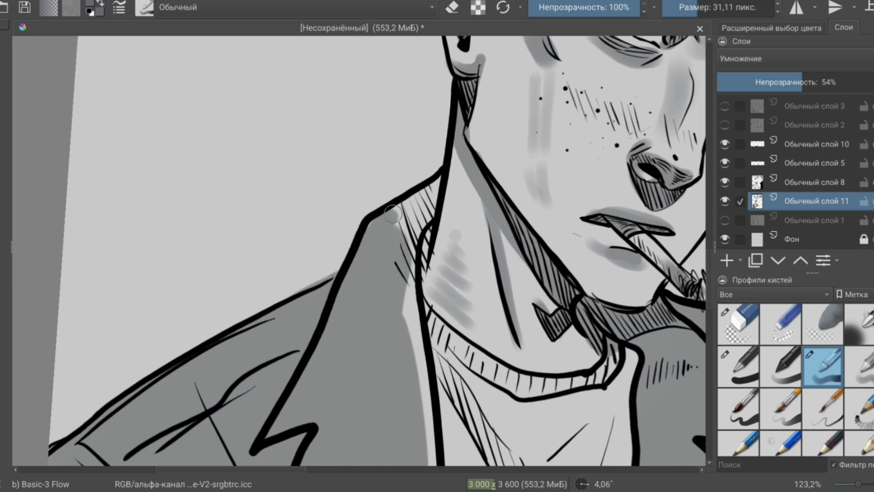
# Fill the remaining edge of the pocket-side lapel along the neck and T-shirt with a 31.11 px brush.
pyautogui.scroll(-1, 422, 217)
pyautogui.moveTo(423, 173)
pyautogui.mouseDown()
pyautogui.moveTo(412, 259)
pyautogui.moveTo(427, 396)
pyautogui.mouseUp()
pyautogui.scroll(-2, 417, 151)
pyautogui.moveTo(417, 151)
pyautogui.mouseDown()
pyautogui.moveTo(421, 294)
pyautogui.moveTo(412, 444)
pyautogui.mouseUp()
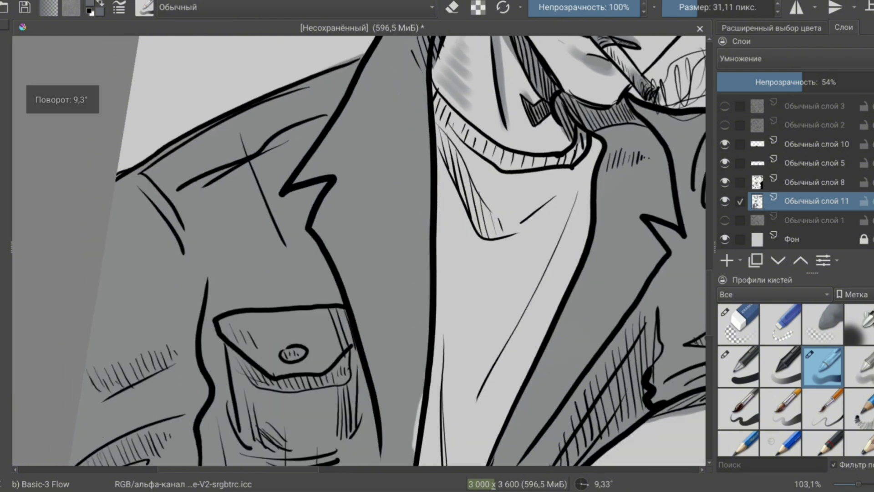
pyautogui.scroll(-2, 416, 364)
pyautogui.scroll(-5, 420, 336)
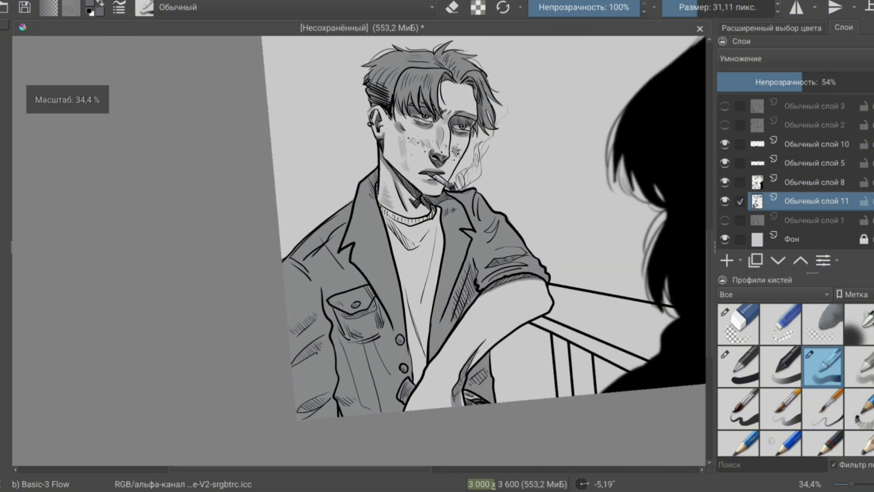
# Paint a shadow on the T-shirt along the pocket-side lapel down to the hatched fold above the forearm.
pyautogui.scroll(5, 420, 336)
pyautogui.scroll(-1, 409, 228)
pyautogui.moveTo(455, 54)
pyautogui.mouseDown()
pyautogui.moveTo(415, 178)
pyautogui.moveTo(329, 334)
pyautogui.mouseUp()
pyautogui.moveTo(450, 57); pyautogui.dragTo(388, 224)
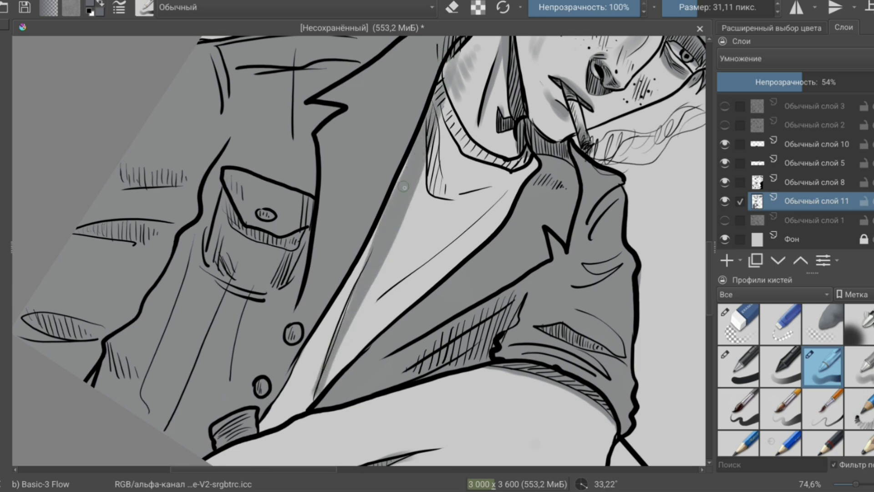
pyautogui.scroll(-1, 325, 374)
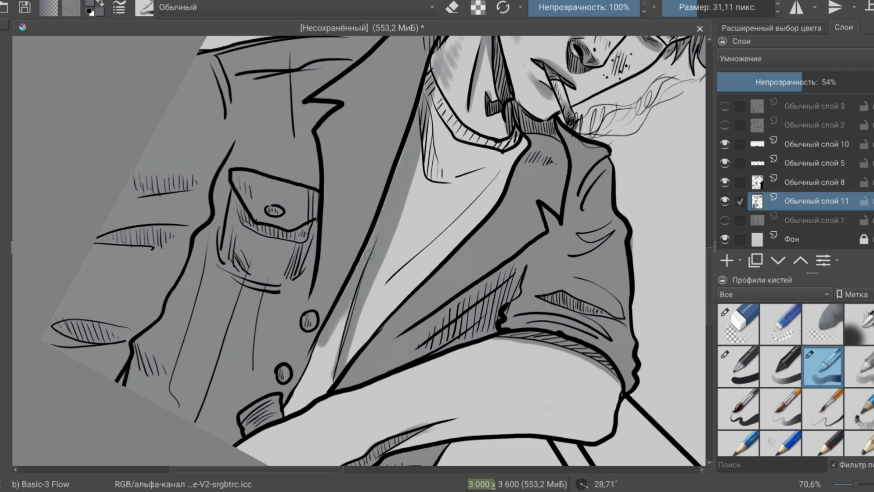
pyautogui.scroll(3, 376, 244)
pyautogui.moveTo(364, 202); pyautogui.dragTo(346, 373)
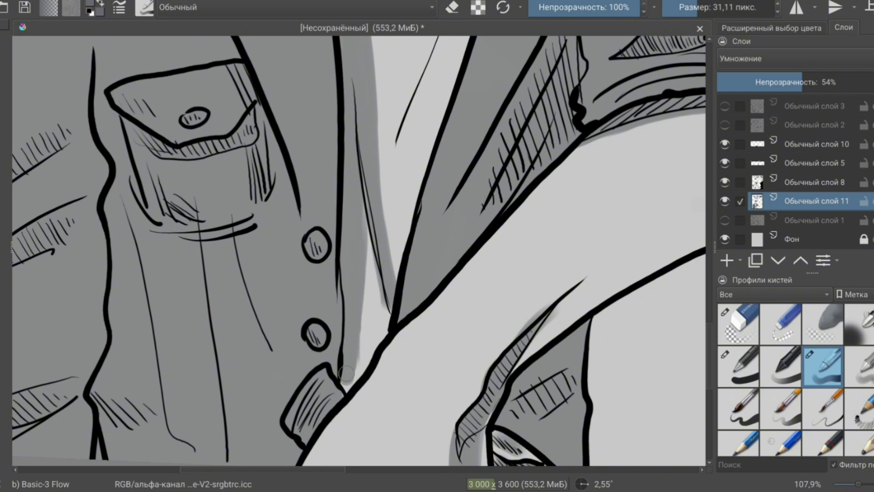
# Shade the draped fold below the T-shirt's neckline and tidy the shadow's edge.
pyautogui.scroll(-4, 359, 329)
pyautogui.scroll(2, 348, 160)
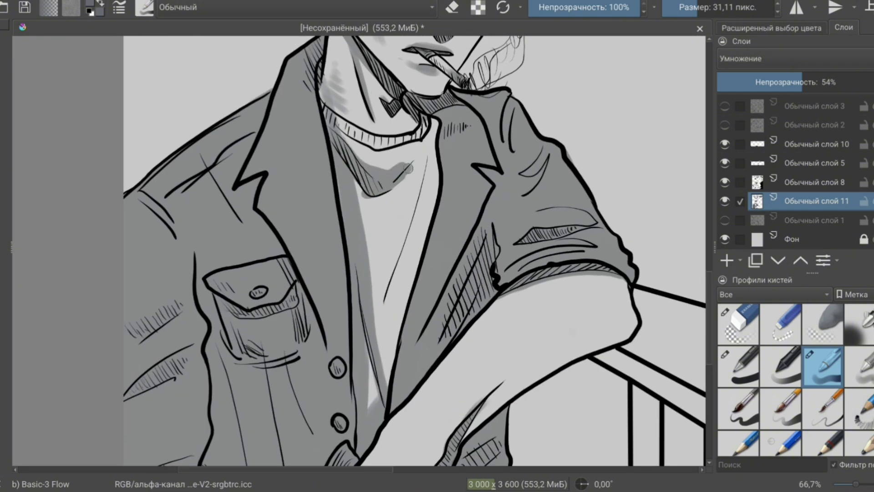
pyautogui.press('/')
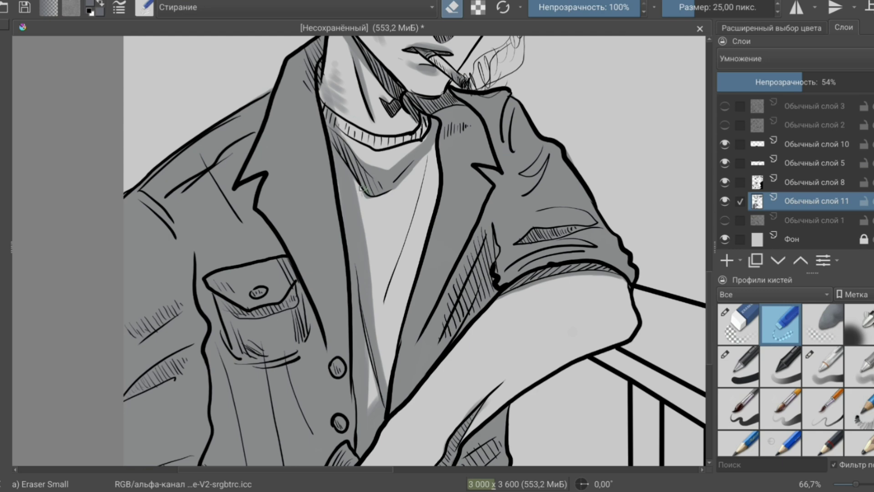
pyautogui.press('/')
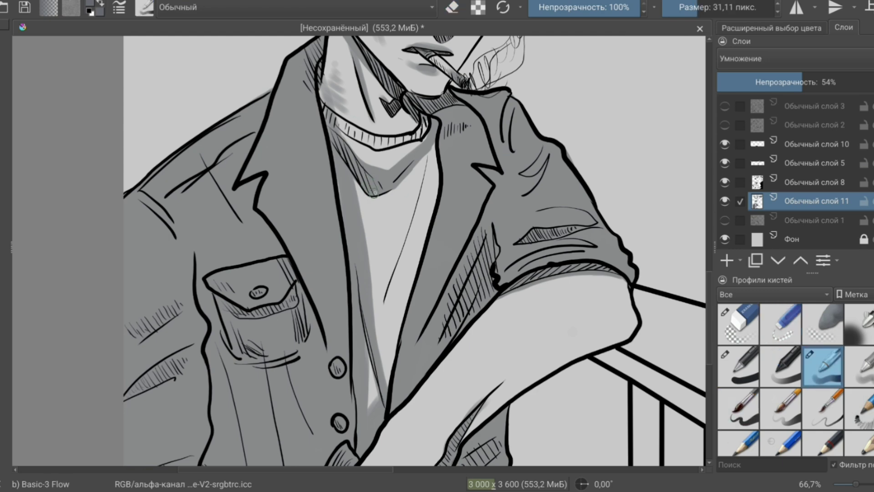
pyautogui.moveTo(373, 194); pyautogui.dragTo(436, 236)
pyautogui.scroll(2, 437, 237)
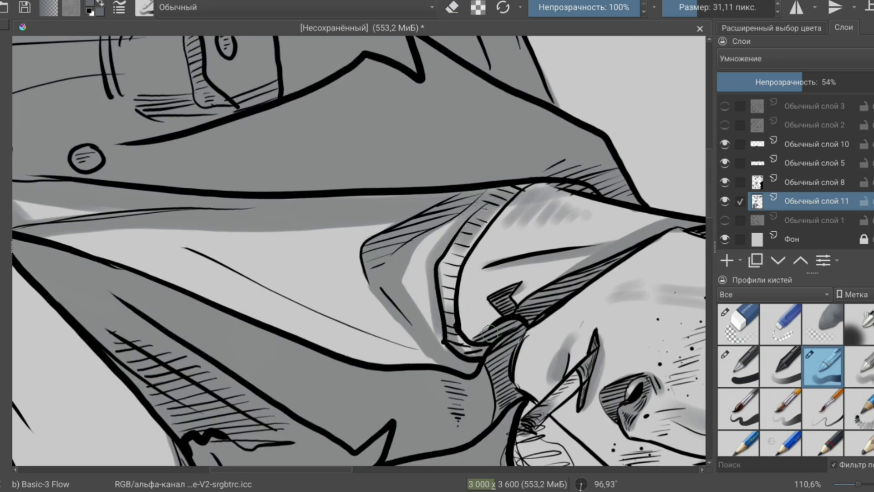
# Add a shadow to the T-shirt beneath the collar and along the lapel on the cigarette side.
pyautogui.moveTo(489, 333); pyautogui.dragTo(490, 193)
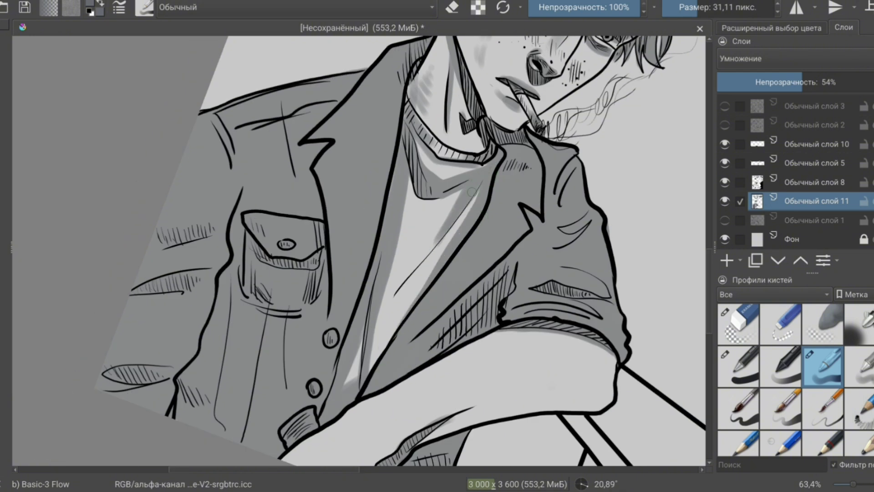
pyautogui.press('5')
pyautogui.scroll(-5, 468, 188)
pyautogui.scroll(2, 468, 188)
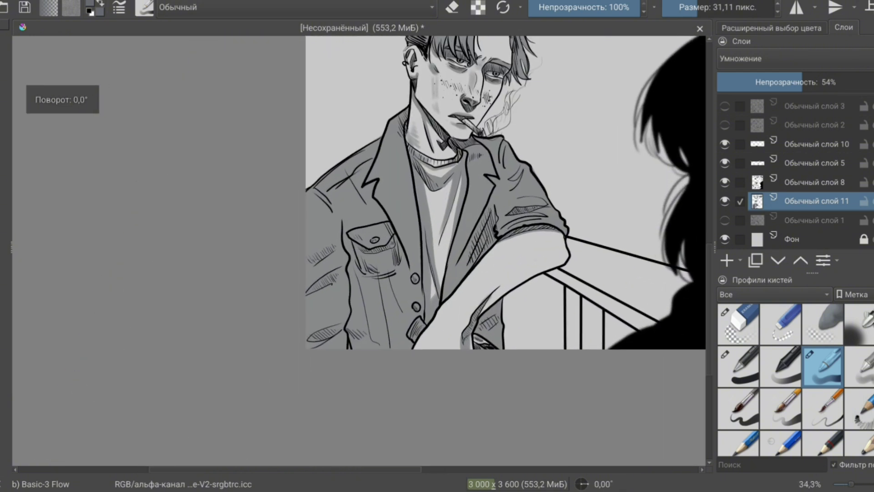
# Fill the narrow diagonal rail below the elbow with grey down to the black silhouette.
pyautogui.scroll(-3, 468, 188)
pyautogui.scroll(3, 489, 355)
pyautogui.moveTo(490, 355); pyautogui.dragTo(455, 273)
pyautogui.scroll(4, 393, 197)
pyautogui.moveTo(386, 172); pyautogui.dragTo(392, 197)
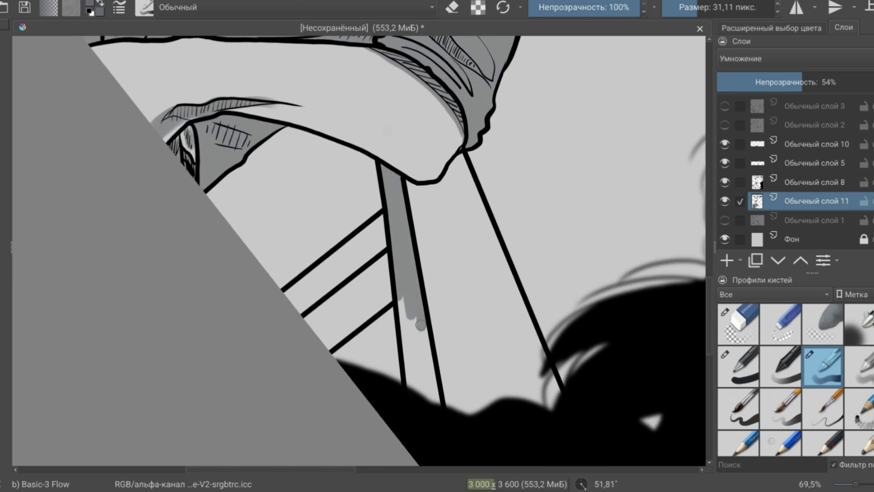
pyautogui.moveTo(430, 370); pyautogui.dragTo(410, 296)
# Fill the two vertical baluster sections beneath the rail with grey.
pyautogui.scroll(2, 409, 296)
pyautogui.moveTo(401, 365)
pyautogui.mouseDown()
pyautogui.moveTo(387, 255)
pyautogui.moveTo(355, 355)
pyautogui.moveTo(386, 262)
pyautogui.mouseUp()
pyautogui.moveTo(396, 337); pyautogui.dragTo(457, 281)
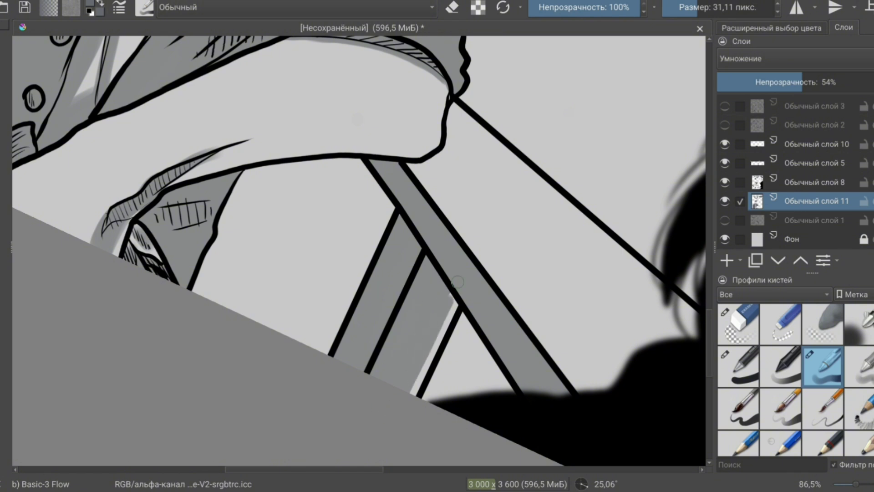
# Paint the wide railing surface beside the black silhouette grey, using an 85.34 px brush for the broad area.
pyautogui.scroll(-1, 377, 337)
pyautogui.moveTo(403, 364)
pyautogui.mouseDown()
pyautogui.moveTo(383, 402)
pyautogui.moveTo(390, 420)
pyautogui.moveTo(433, 425)
pyautogui.moveTo(452, 394)
pyautogui.moveTo(482, 439)
pyautogui.mouseUp()
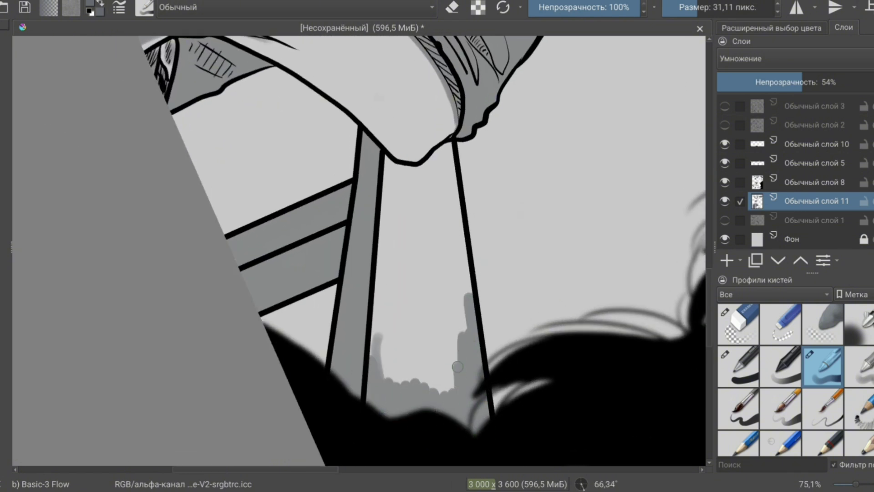
pyautogui.moveTo(409, 137); pyautogui.dragTo(403, 261)
pyautogui.hotkey('ctrl', 'z')
pyautogui.moveTo(400, 201); pyautogui.dragTo(385, 364)
pyautogui.moveTo(403, 264); pyautogui.dragTo(418, 387)
pyautogui.moveTo(432, 227); pyautogui.dragTo(442, 392)
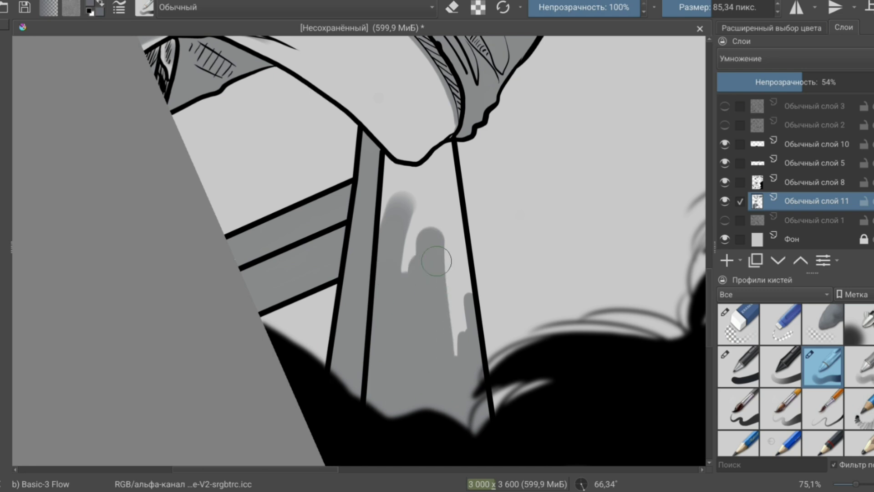
pyautogui.moveTo(437, 200); pyautogui.dragTo(457, 353)
pyautogui.moveTo(457, 353); pyautogui.dragTo(482, 296)
# Extend the railing's grey fill up to the elbow and finish its edges with a 33.01 px brush.
pyautogui.scroll(3, 511, 303)
pyautogui.moveTo(455, 245)
pyautogui.mouseDown()
pyautogui.moveTo(511, 302)
pyautogui.moveTo(400, 312)
pyautogui.moveTo(390, 273)
pyautogui.moveTo(455, 267)
pyautogui.moveTo(638, 217)
pyautogui.mouseUp()
pyautogui.moveTo(495, 214); pyautogui.dragTo(390, 244)
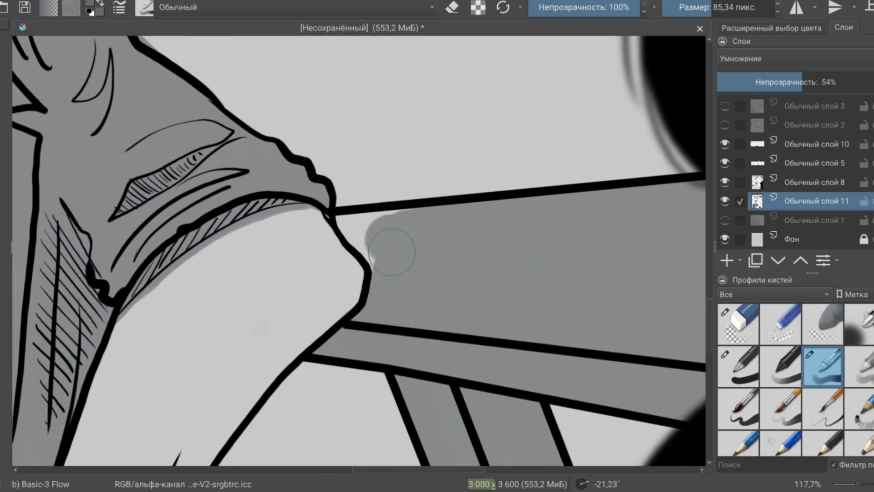
pyautogui.scroll(5, 433, 189)
pyautogui.press('[')
pyautogui.press('[')
pyautogui.press('[')
pyautogui.press('[')
pyautogui.press('[')
pyautogui.moveTo(321, 292)
pyautogui.mouseDown()
pyautogui.moveTo(303, 276)
pyautogui.moveTo(336, 322)
pyautogui.moveTo(404, 211)
pyautogui.mouseUp()
pyautogui.moveTo(383, 345); pyautogui.dragTo(400, 316)
pyautogui.scroll(-5, 306, 186)
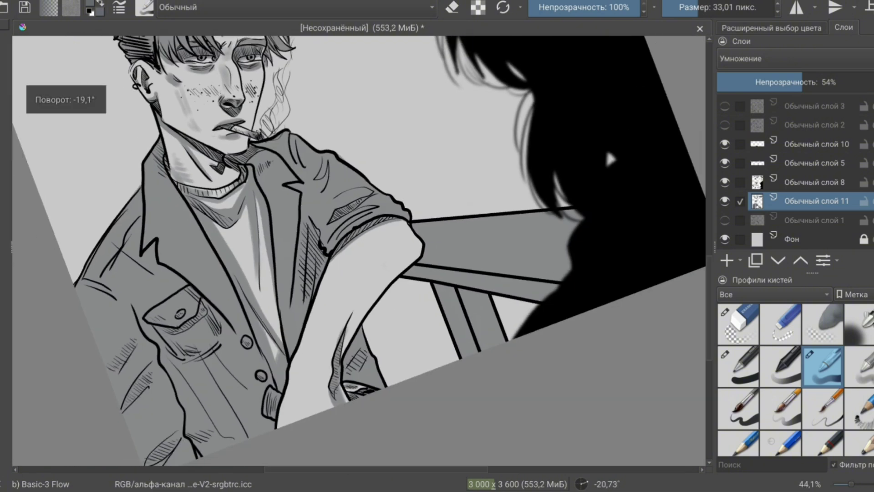
# Add soft shadows on the forehead along the hairline and on the temple beside the ear.
pyautogui.scroll(7, 307, 185)
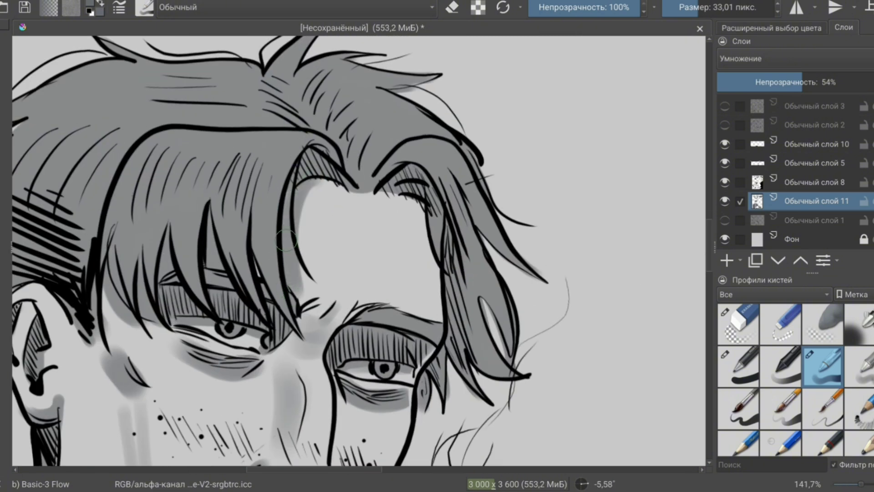
pyautogui.scroll(-2, 371, 233)
pyautogui.scroll(-2, 370, 234)
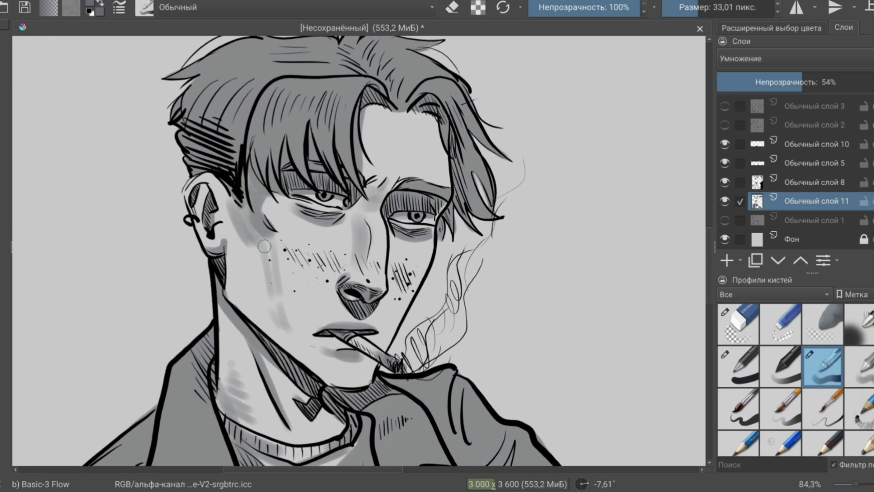
pyautogui.scroll(-3, 328, 221)
pyautogui.scroll(2, 344, 225)
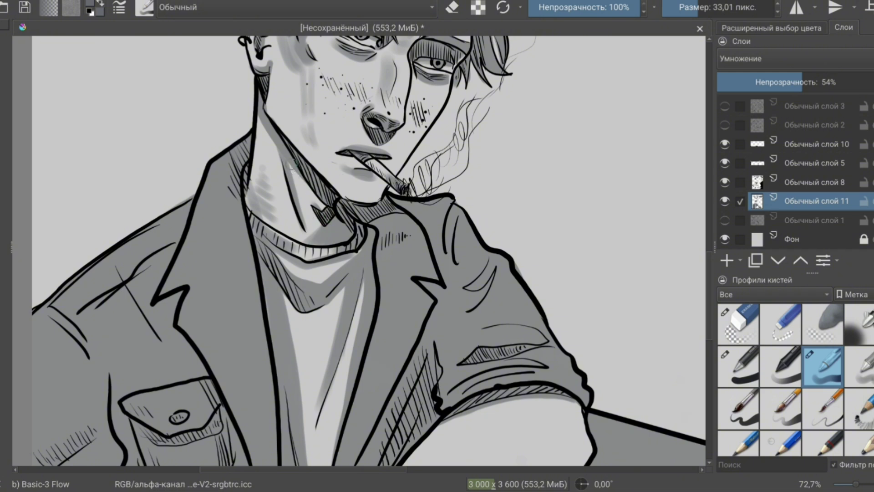
pyautogui.scroll(-3, 359, 250)
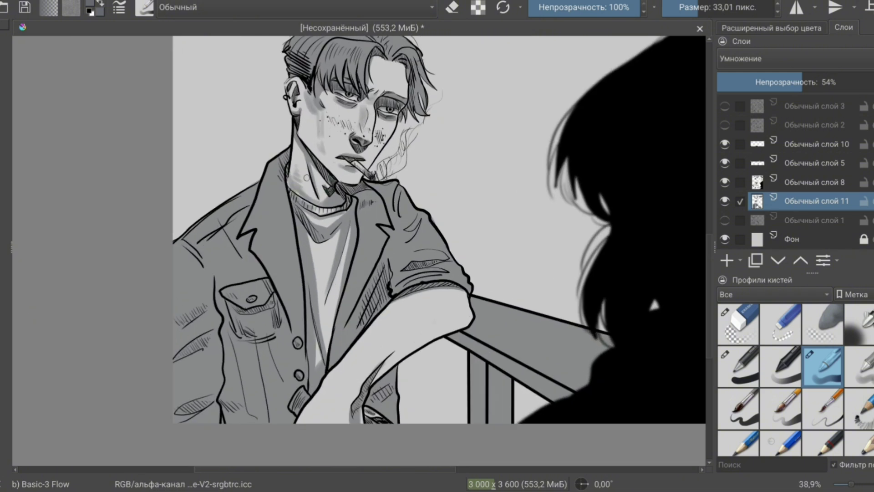
pyautogui.moveTo(306, 178); pyautogui.dragTo(505, 235)
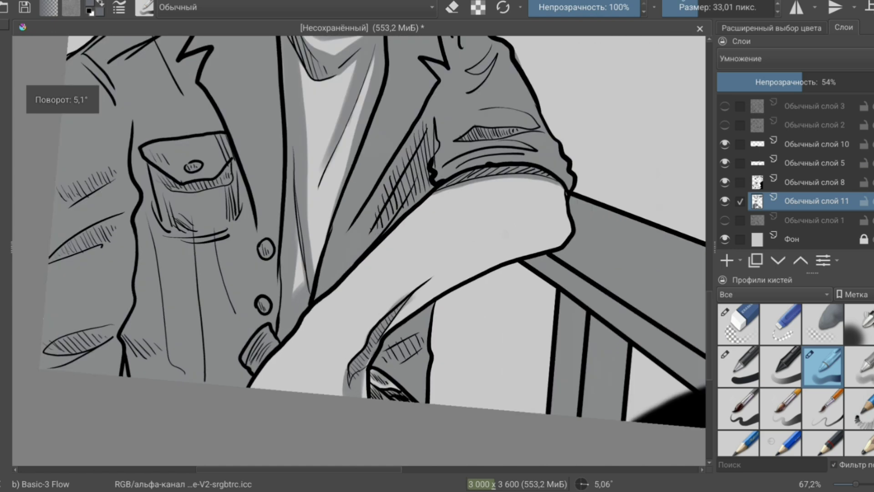
# Paint soft grey shadows on the bare forearm near the wrist and along its underside by the elbow with a 78.23 px brush.
pyautogui.press(']')
pyautogui.press(']')
pyautogui.press(']')
pyautogui.moveTo(260, 387); pyautogui.dragTo(322, 330)
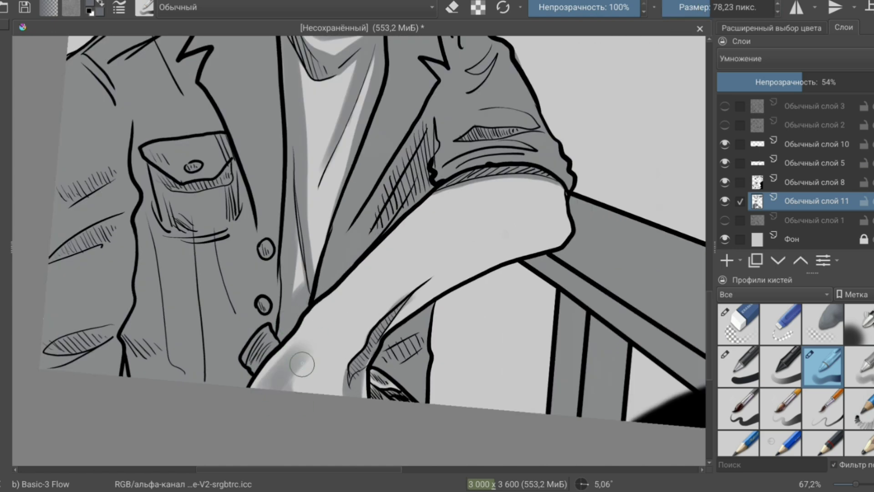
pyautogui.moveTo(546, 230); pyautogui.dragTo(451, 296)
pyautogui.moveTo(503, 250); pyautogui.dragTo(432, 223)
pyautogui.click(755, 260)
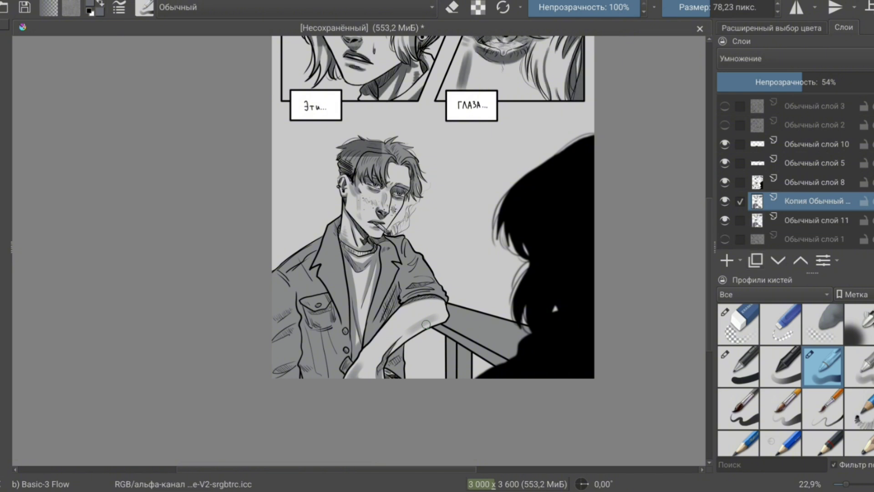
pyautogui.moveTo(810, 144)
pyautogui.hotkey('ctrl', 'z')
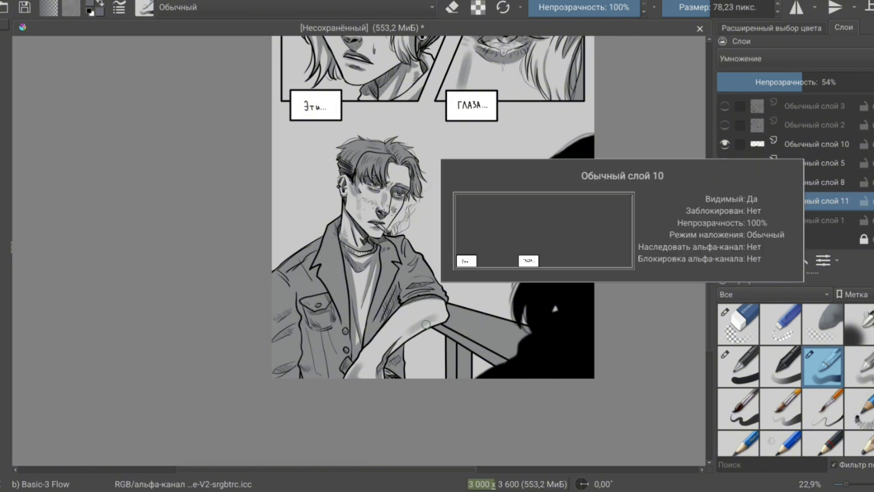
# Add a new paint layer above the current shadow layer, with Multiply blending and 50% opacity.
pyautogui.click(727, 260)
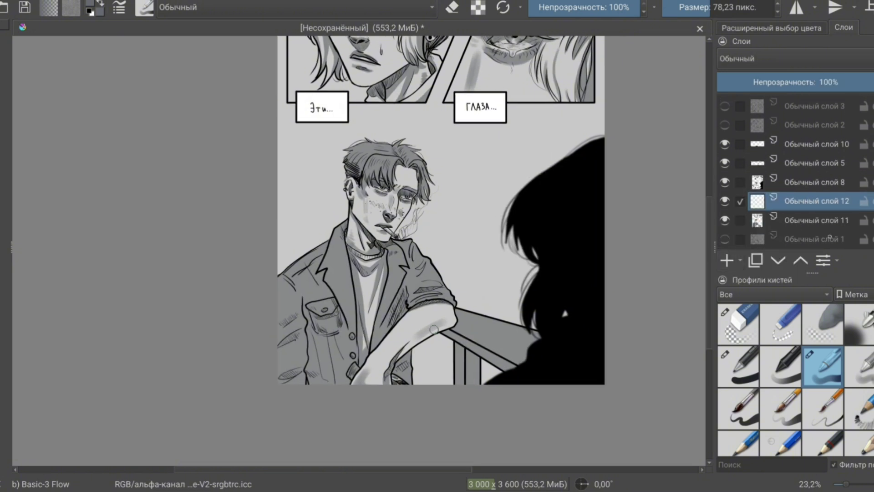
pyautogui.click(823, 260)
pyautogui.click(383, 173)
pyautogui.click(318, 246)
pyautogui.click(659, 281)
pyautogui.click(807, 81)
# Darken the jacket's left-hand collar and lapel, using a 33.01 px brush for the edges and 78.23 px for the broad area.
pyautogui.scroll(8, 359, 250)
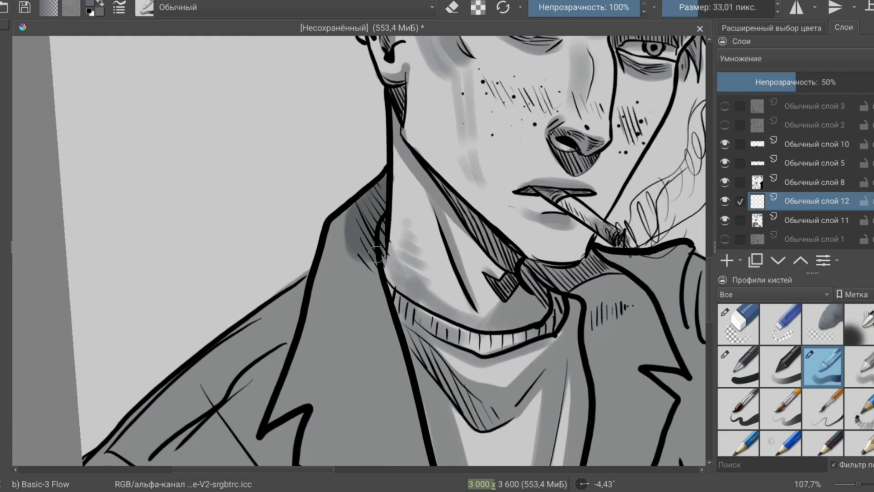
pyautogui.moveTo(376, 255)
pyautogui.mouseDown()
pyautogui.moveTo(390, 133)
pyautogui.moveTo(377, 192)
pyautogui.mouseUp()
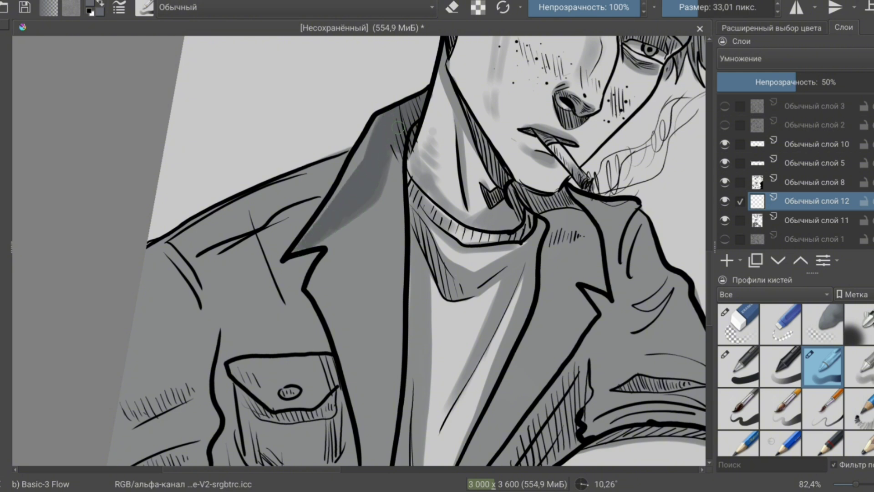
pyautogui.scroll(-2, 384, 176)
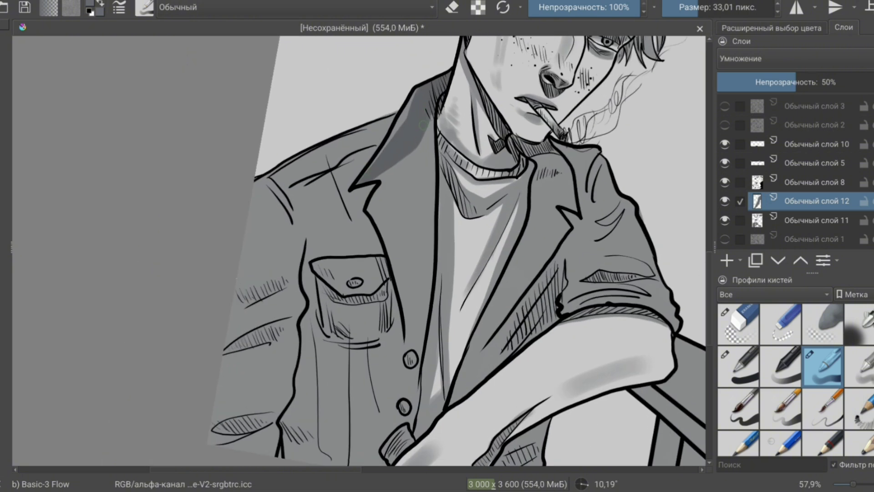
pyautogui.moveTo(412, 347); pyautogui.dragTo(400, 365)
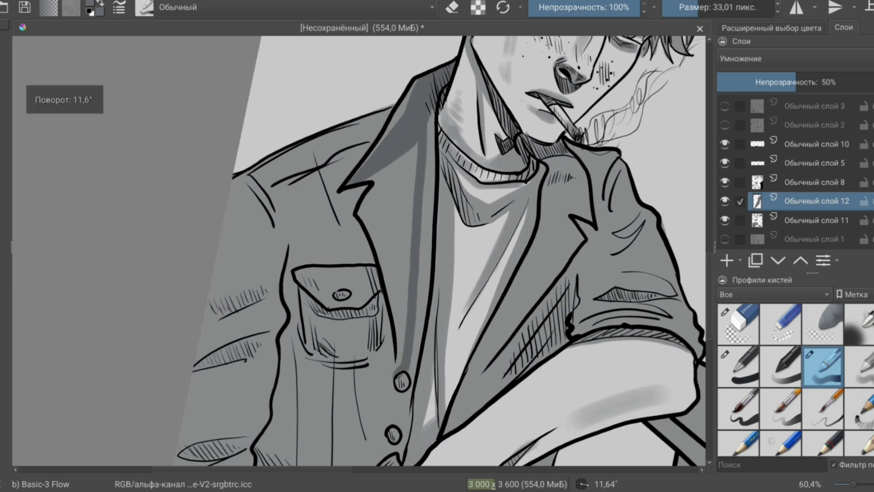
pyautogui.moveTo(387, 174); pyautogui.dragTo(401, 187)
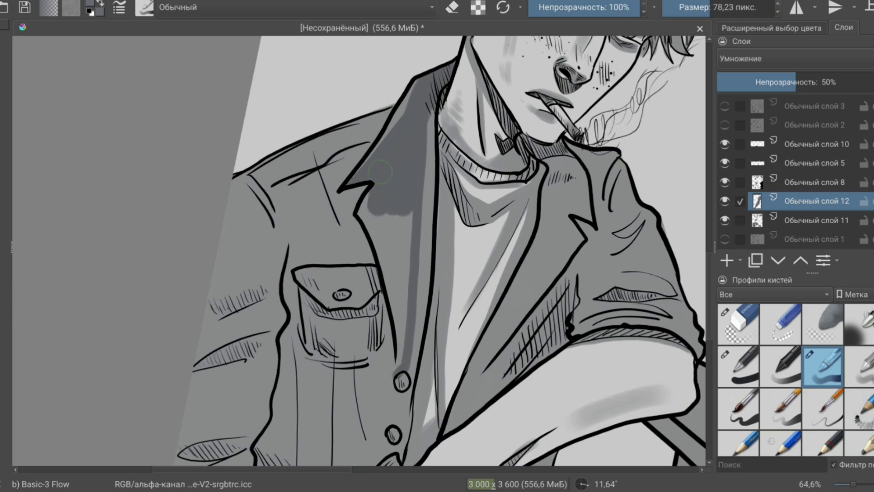
pyautogui.moveTo(377, 246)
pyautogui.mouseDown()
pyautogui.moveTo(401, 300)
pyautogui.moveTo(391, 373)
pyautogui.mouseUp()
# Spread the dark shade over the jacket's button placket, pocket area, left-hand sleeve and shoulder with the 78.23 px brush.
pyautogui.scroll(-2, 392, 319)
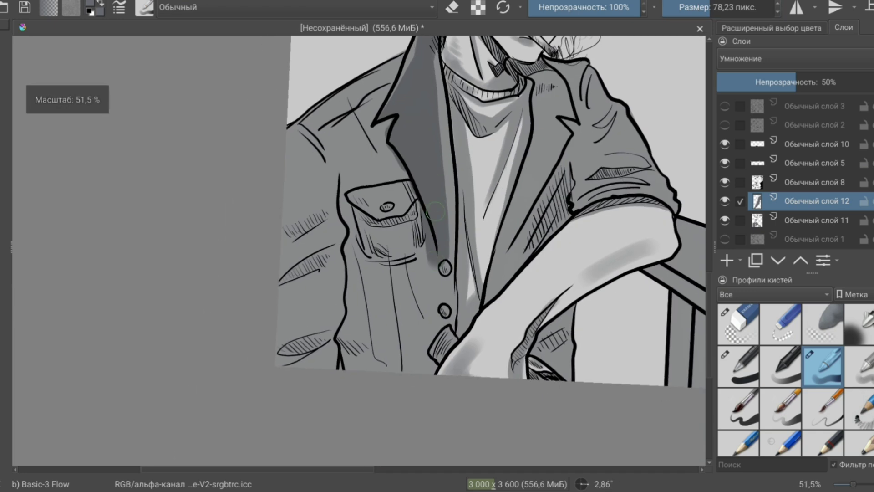
pyautogui.moveTo(437, 264); pyautogui.dragTo(441, 303)
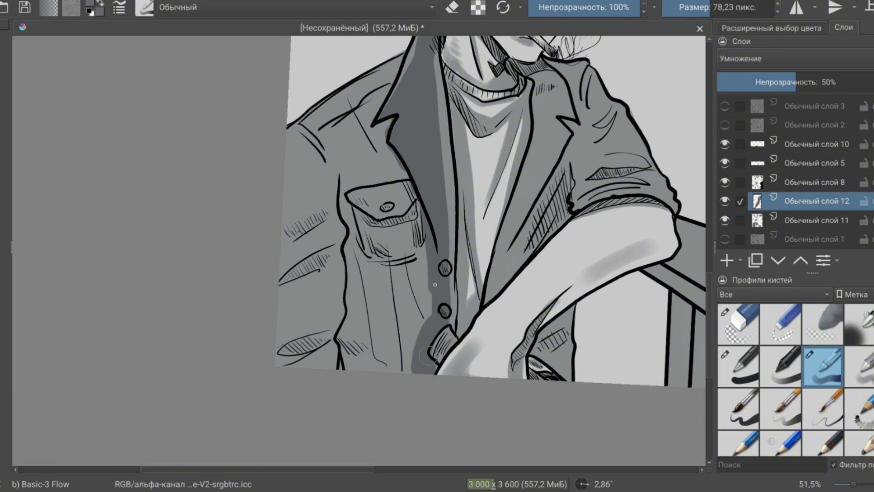
pyautogui.moveTo(414, 325)
pyautogui.mouseDown()
pyautogui.moveTo(412, 273)
pyautogui.moveTo(385, 318)
pyautogui.moveTo(348, 319)
pyautogui.moveTo(303, 385)
pyautogui.moveTo(282, 296)
pyautogui.moveTo(318, 196)
pyautogui.moveTo(373, 160)
pyautogui.moveTo(417, 231)
pyautogui.moveTo(375, 291)
pyautogui.mouseUp()
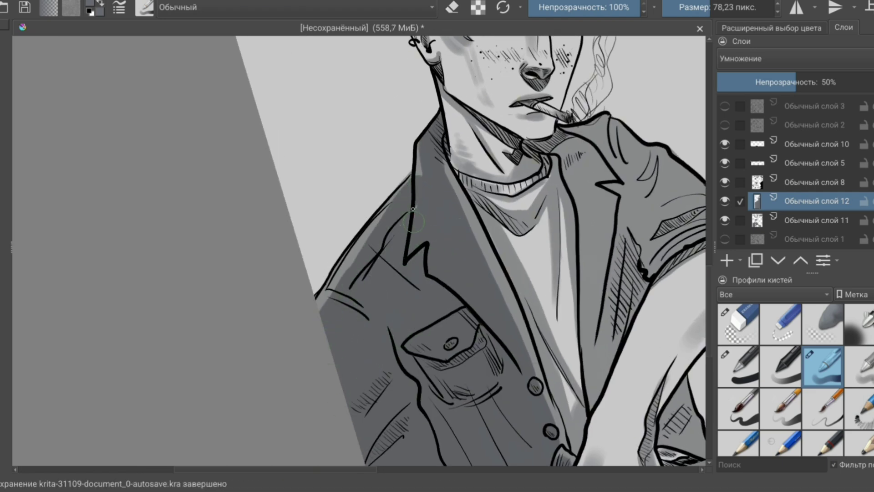
pyautogui.moveTo(412, 209)
pyautogui.mouseDown()
pyautogui.moveTo(382, 264)
pyautogui.moveTo(400, 159)
pyautogui.moveTo(314, 200)
pyautogui.mouseUp()
pyautogui.moveTo(396, 228); pyautogui.dragTo(372, 146)
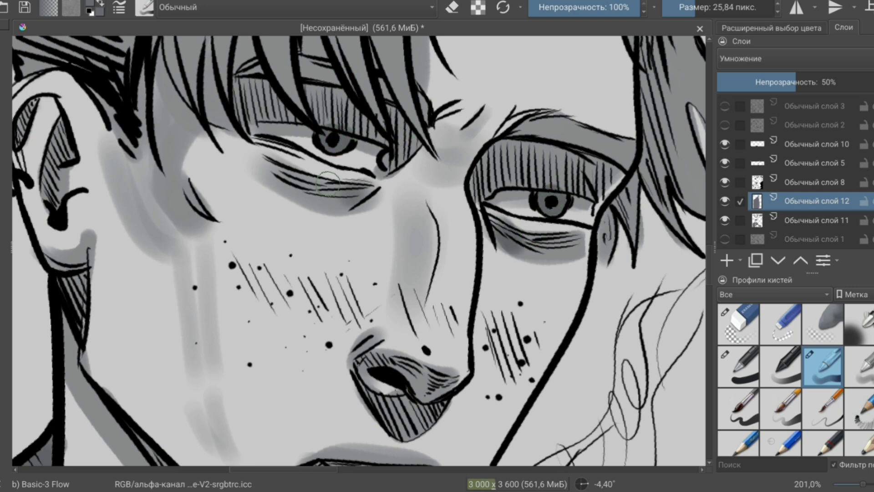
# Deepen the soft shadows around both eyes with a 25.84 px brush.
pyautogui.moveTo(327, 185); pyautogui.dragTo(502, 182)
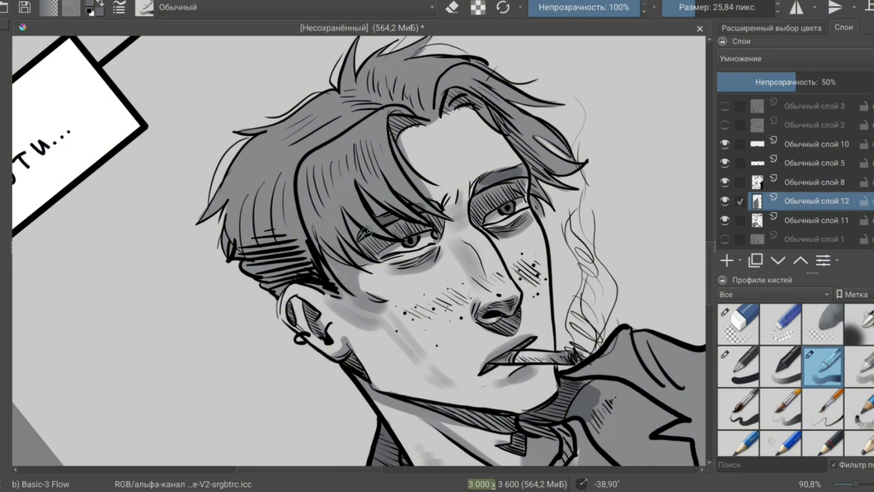
# Darken the upper part of the right-hand lapel and cover the lighter strip along the left-hand lapel's inner edge with a 62.22 px brush.
pyautogui.moveTo(434, 200)
pyautogui.mouseDown()
pyautogui.moveTo(432, 191)
pyautogui.moveTo(435, 202)
pyautogui.mouseUp()
pyautogui.press(']')
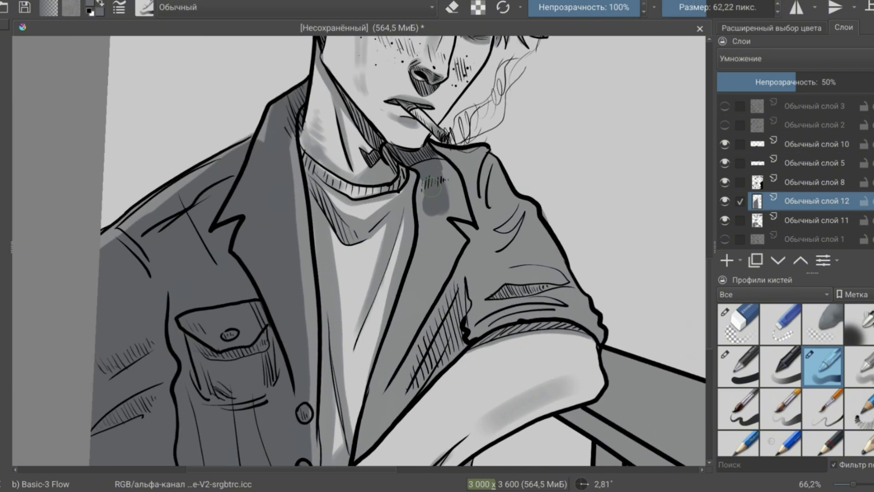
pyautogui.moveTo(296, 191); pyautogui.dragTo(298, 239)
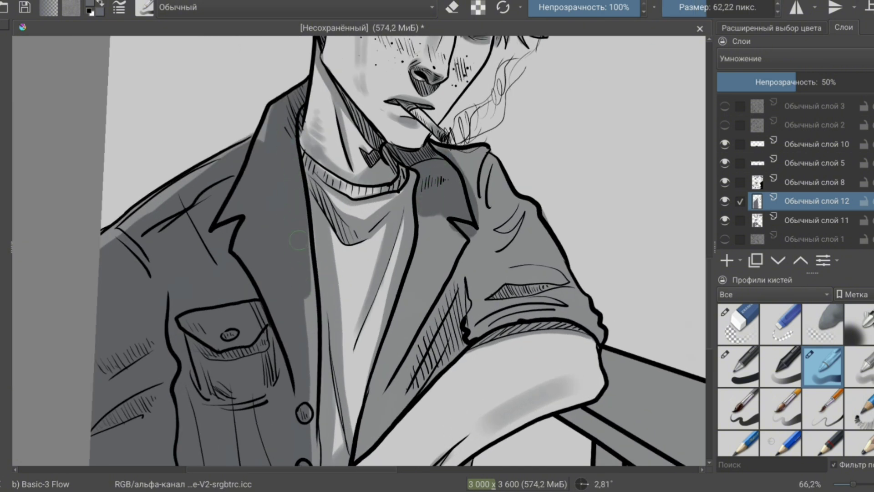
pyautogui.moveTo(309, 276); pyautogui.dragTo(326, 172)
pyautogui.moveTo(264, 263); pyautogui.dragTo(346, 214)
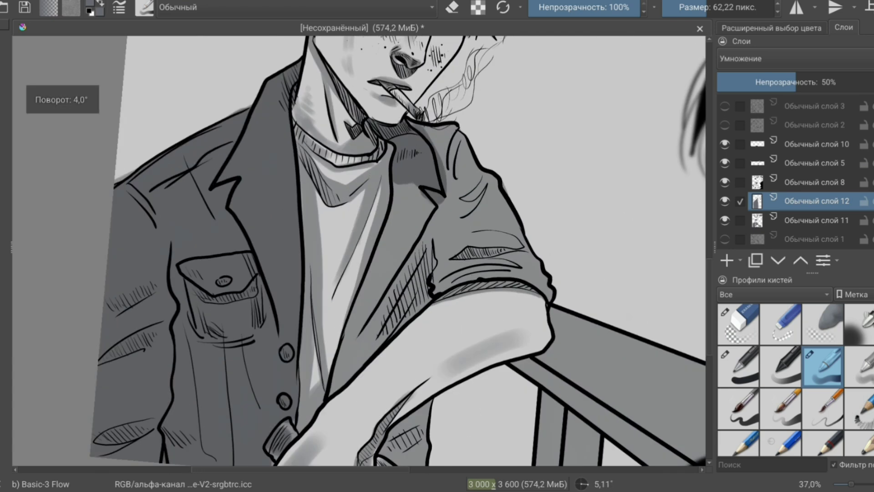
# Fill the rest of the right-hand lapel and the hatched jacket area beside it with the dark shade, down to the forearm.
pyautogui.moveTo(423, 195)
pyautogui.mouseDown()
pyautogui.moveTo(416, 246)
pyautogui.moveTo(400, 199)
pyautogui.mouseUp()
pyautogui.moveTo(389, 236); pyautogui.dragTo(377, 310)
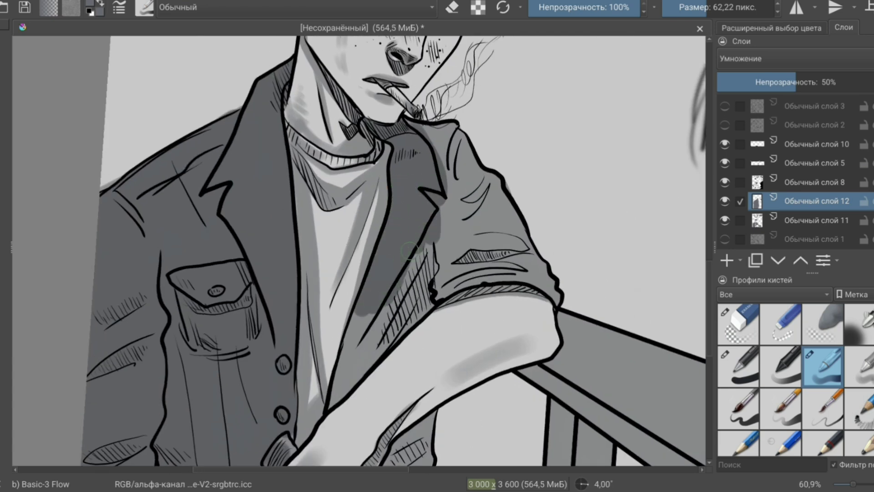
pyautogui.moveTo(428, 236)
pyautogui.mouseDown()
pyautogui.moveTo(424, 327)
pyautogui.moveTo(359, 373)
pyautogui.moveTo(367, 313)
pyautogui.mouseUp()
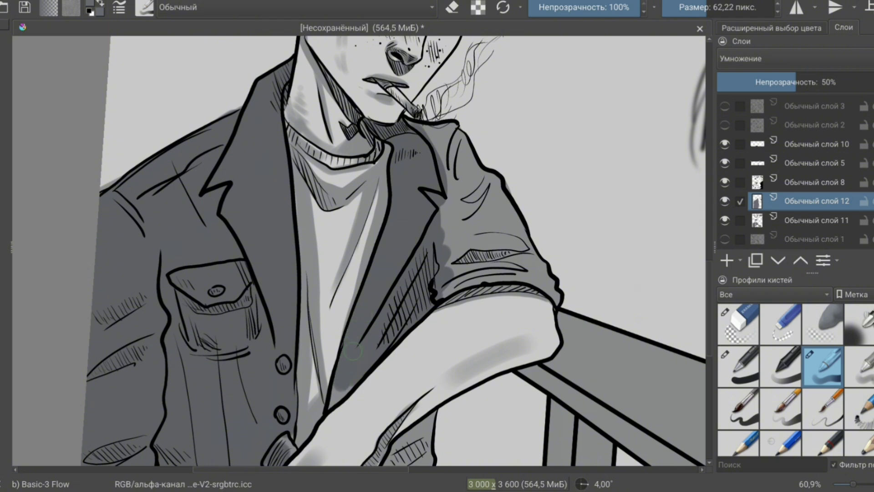
pyautogui.moveTo(353, 351); pyautogui.dragTo(387, 328)
# Darken the hatched piece of jacket beneath the forearm with a 37.05 px brush.
pyautogui.press('[')
pyautogui.press('[')
pyautogui.moveTo(414, 225)
pyautogui.mouseDown()
pyautogui.moveTo(391, 266)
pyautogui.moveTo(306, 255)
pyautogui.mouseUp()
pyautogui.moveTo(414, 327)
pyautogui.mouseDown()
pyautogui.moveTo(396, 359)
pyautogui.moveTo(407, 369)
pyautogui.moveTo(438, 298)
pyautogui.mouseUp()
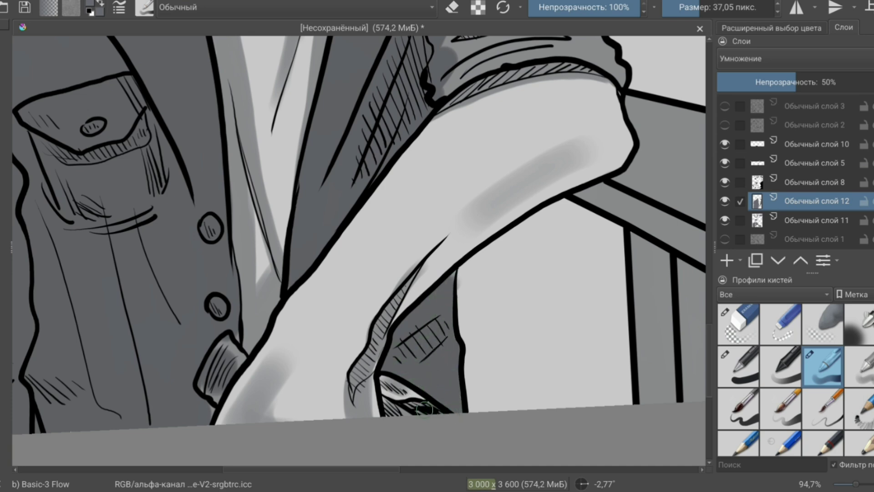
pyautogui.moveTo(431, 411); pyautogui.dragTo(364, 192)
pyautogui.moveTo(409, 364)
pyautogui.mouseDown()
pyautogui.moveTo(400, 255)
pyautogui.moveTo(410, 227)
pyautogui.moveTo(432, 237)
pyautogui.moveTo(448, 272)
pyautogui.mouseUp()
# Cover the right-hand shoulder and rolled-up sleeve with the dark shade, down to the cuff, using a 33.01 px brush.
pyautogui.press('e')
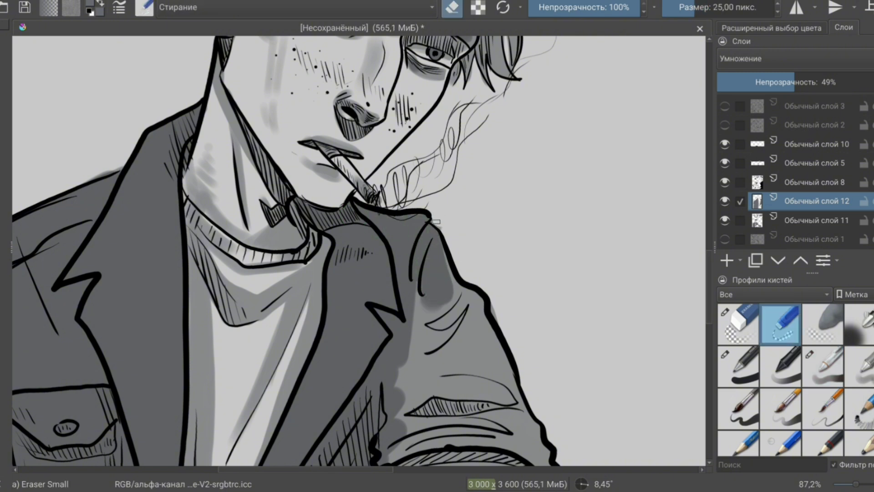
pyautogui.press('e')
pyautogui.moveTo(459, 233)
pyautogui.mouseDown()
pyautogui.moveTo(426, 219)
pyautogui.moveTo(438, 173)
pyautogui.moveTo(449, 227)
pyautogui.moveTo(452, 207)
pyautogui.moveTo(463, 224)
pyautogui.moveTo(449, 273)
pyautogui.moveTo(406, 271)
pyautogui.moveTo(373, 330)
pyautogui.moveTo(433, 335)
pyautogui.mouseUp()
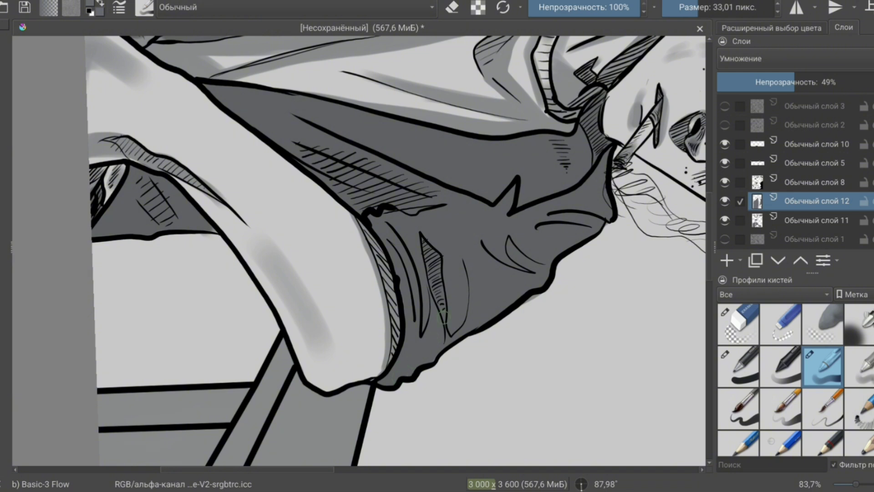
pyautogui.moveTo(443, 316)
pyautogui.mouseDown()
pyautogui.moveTo(437, 264)
pyautogui.moveTo(486, 324)
pyautogui.moveTo(500, 314)
pyautogui.moveTo(487, 321)
pyautogui.moveTo(423, 255)
pyautogui.mouseUp()
# Erase the dark shading from the jacket's front buttons with the 25 px Eraser Small and return to the Basic-3 Flow brush.
pyautogui.press('e')
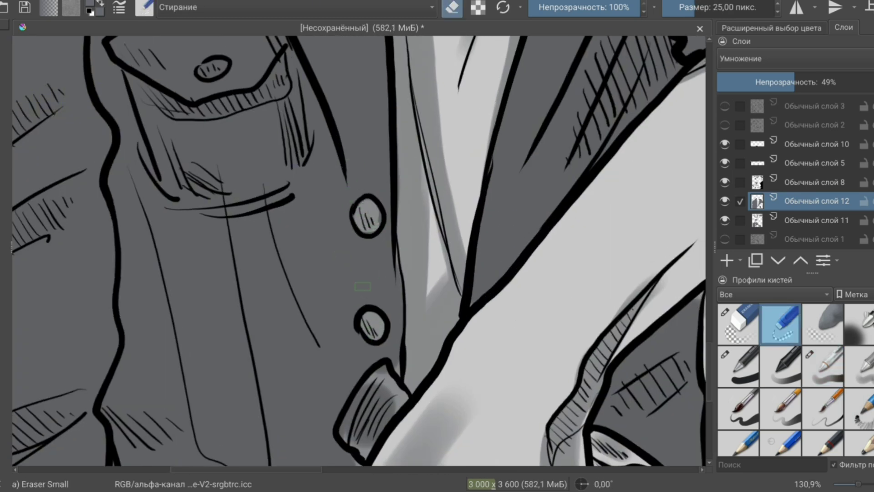
pyautogui.moveTo(362, 286)
pyautogui.mouseDown()
pyautogui.moveTo(422, 409)
pyautogui.moveTo(383, 360)
pyautogui.mouseUp()
pyautogui.press('e')
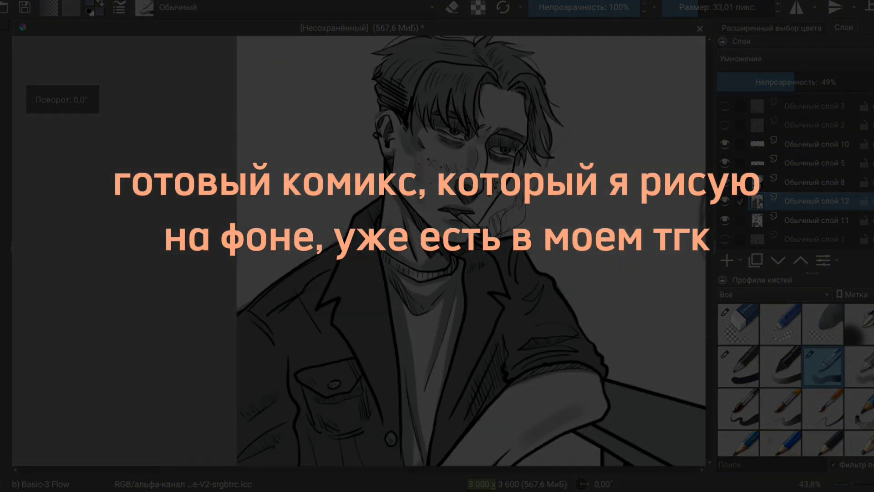